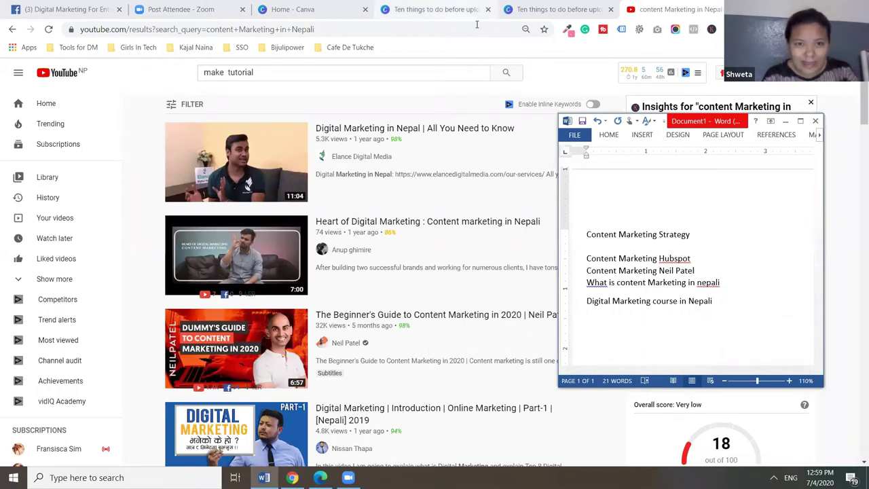
Switch to the Canva design "Ten things to do before uploading a video on youtube" and present it full screen.
left_click(445, 9)
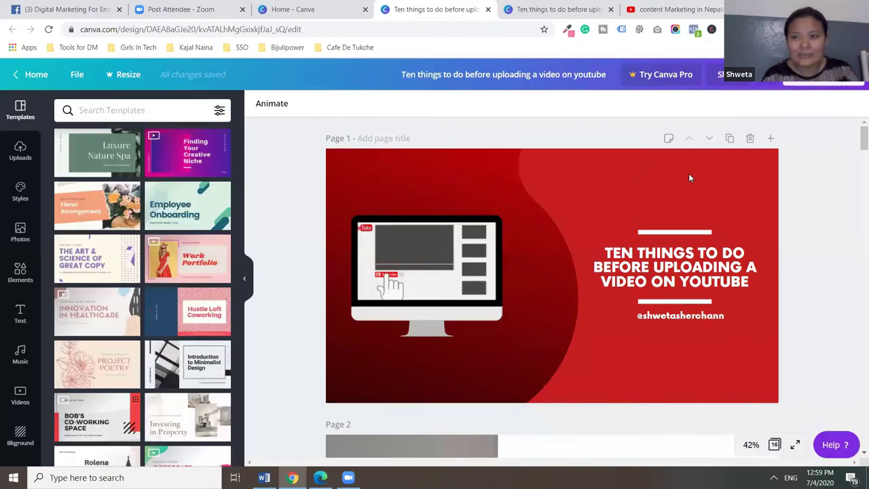
left_click(831, 74)
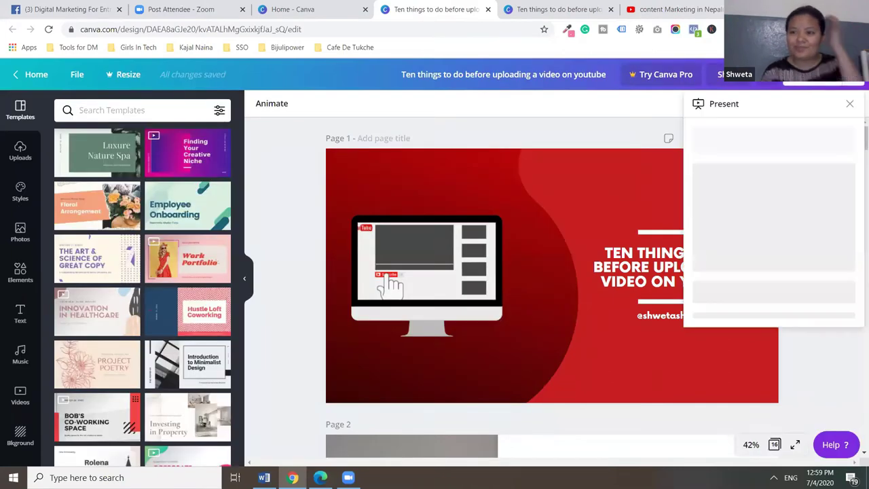
left_click(761, 222)
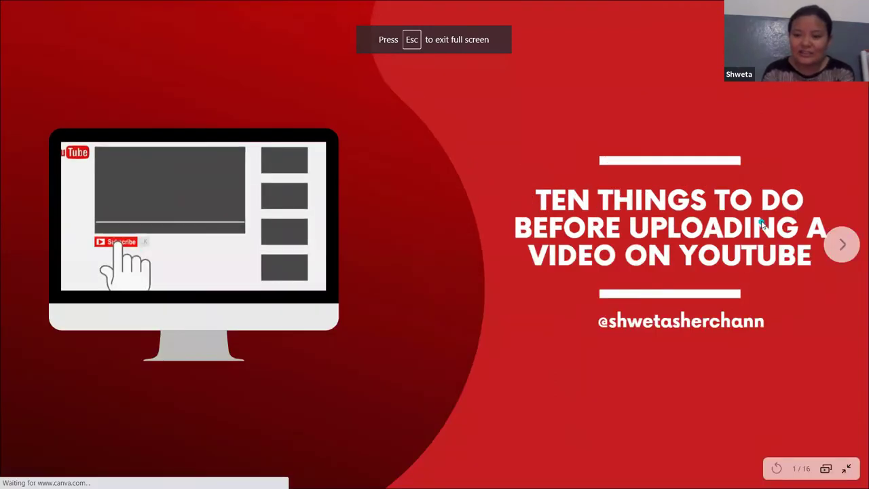
Advance the slideshow to tip 3 about writing a keyword-enabled meta title, and exit the full-screen presentation.
left_click(761, 221)
left_click(761, 222)
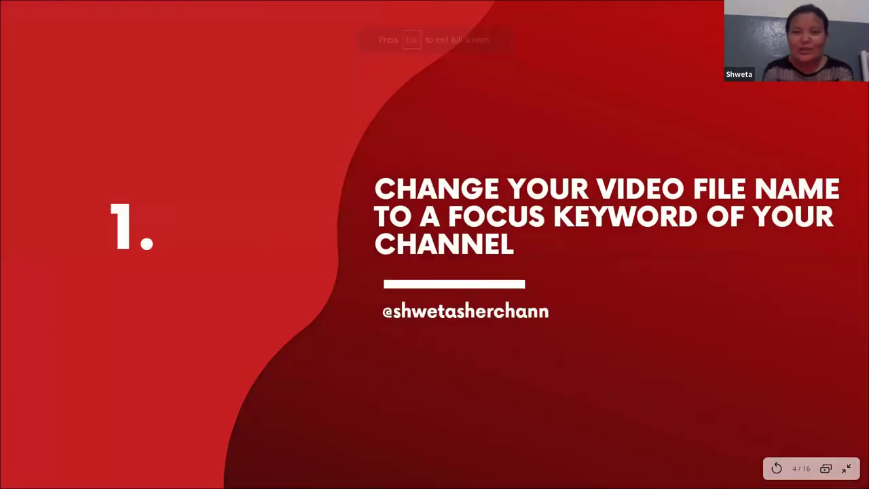
left_click(761, 220)
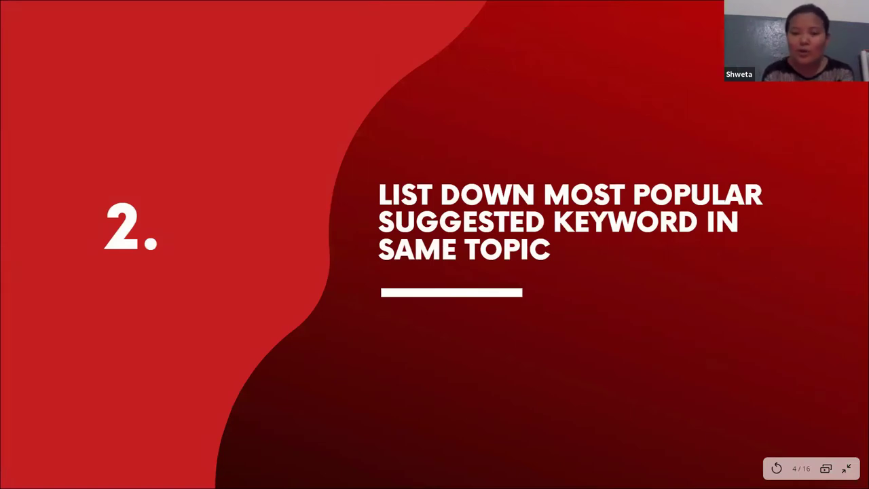
key("Right")
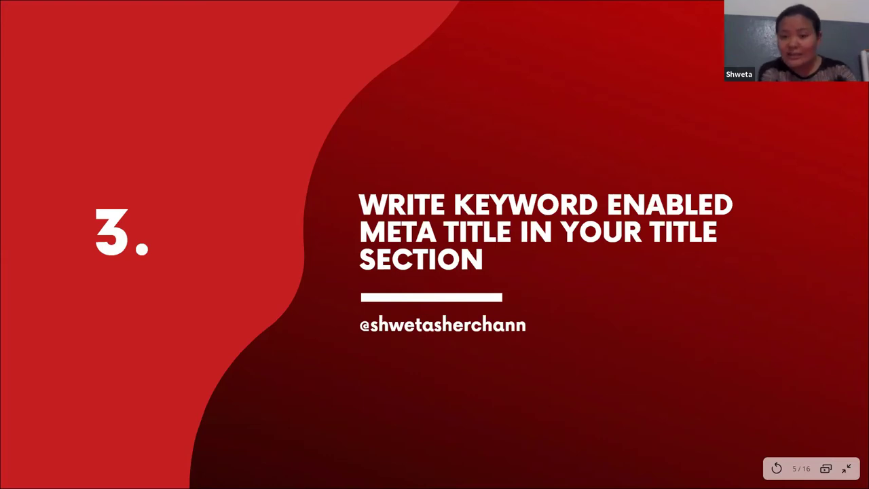
key("Escape")
key("Escape")
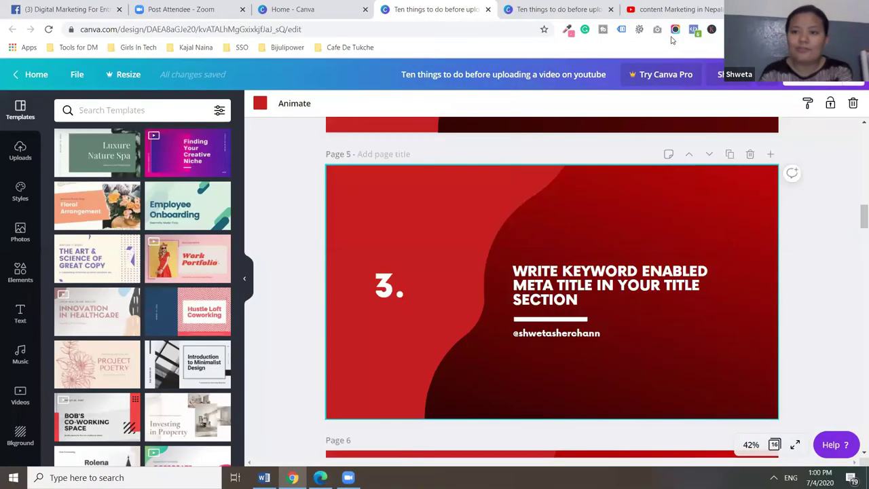
Switch to YouTube, start a new video upload, and choose intro final.mp4 from the Downloads folder.
key("ctrl+9")
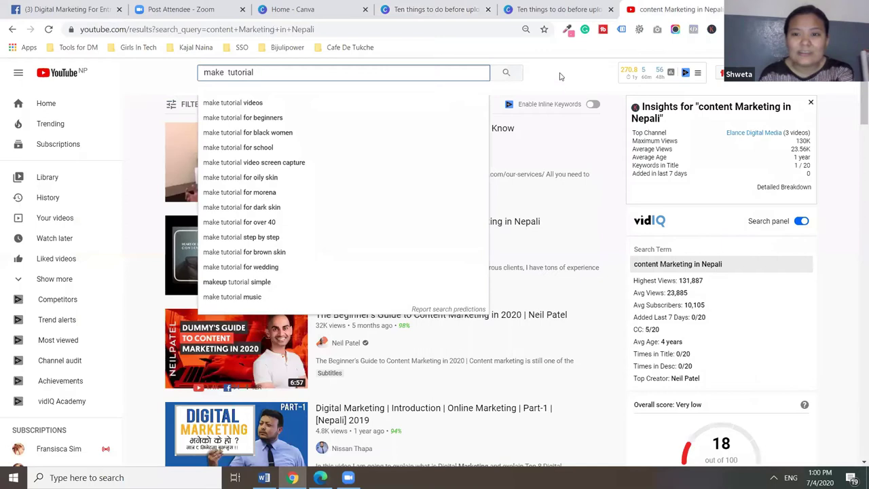
left_click(560, 77)
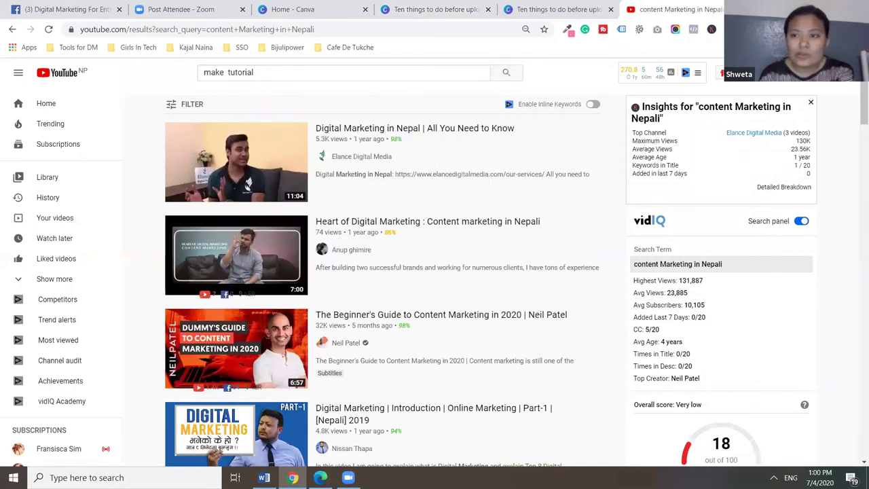
left_click(842, 72)
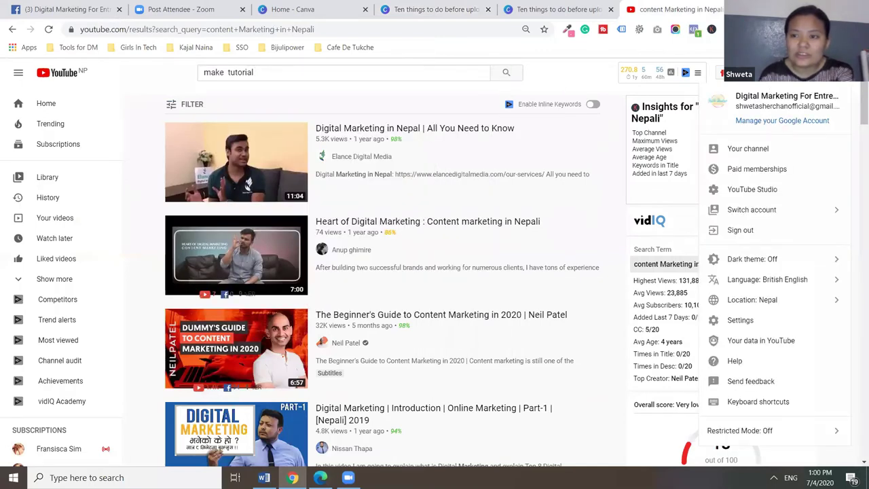
left_click(763, 72)
left_click(779, 99)
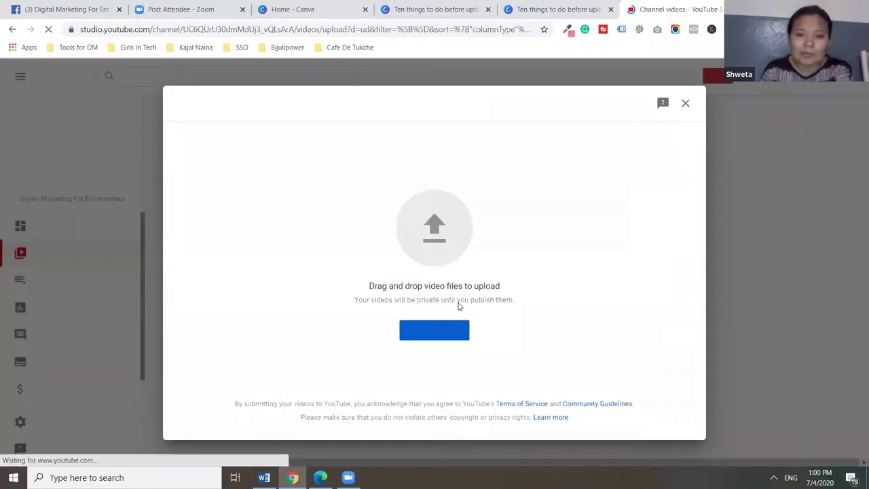
left_click(437, 329)
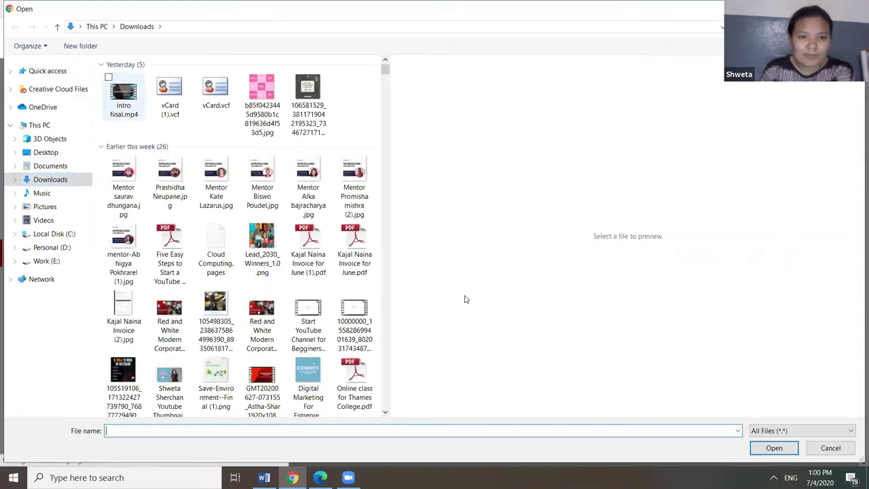
key("shift+Tab")
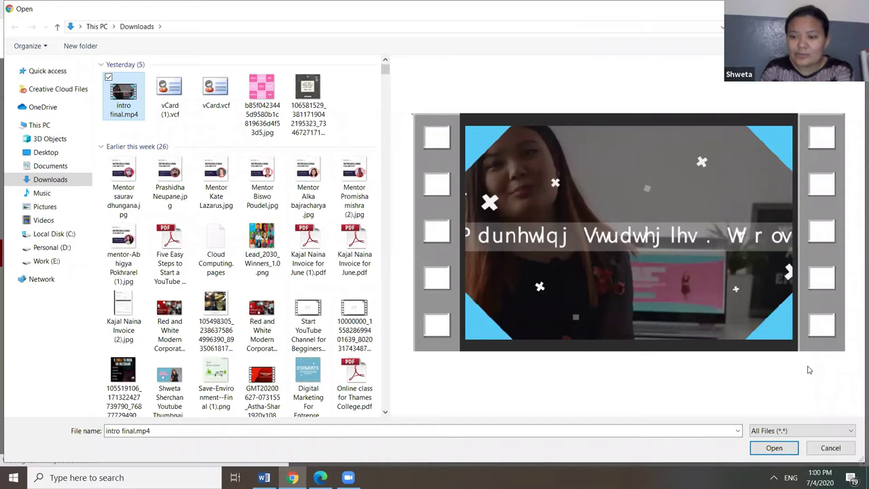
left_click(779, 449)
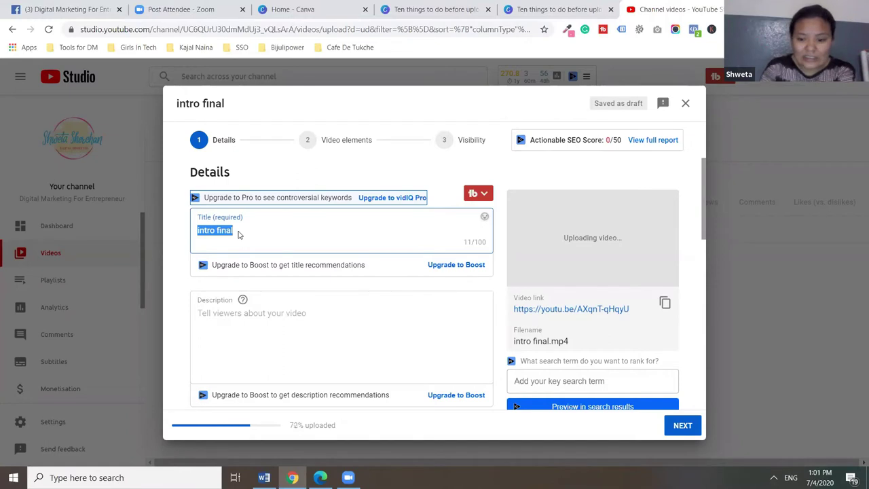
Replace the default video title with "content Marketing", correcting the spelling of "content".
key("BackSpace")
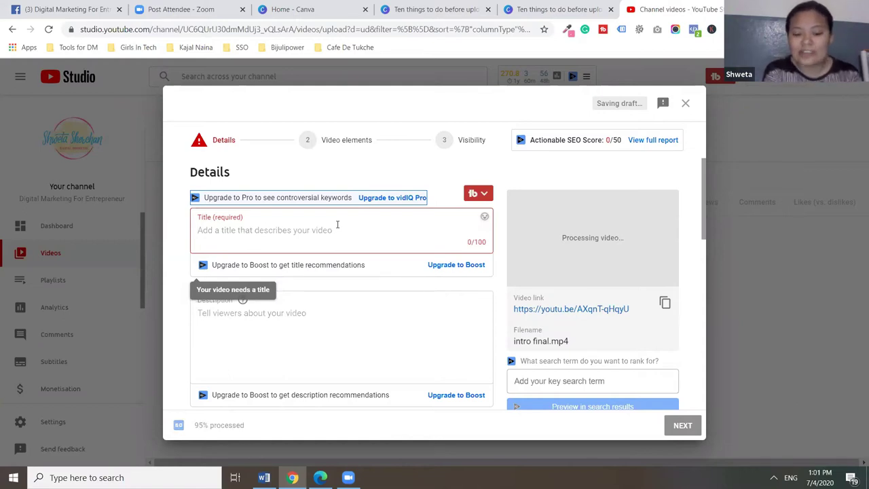
type("conetnt Marketing")
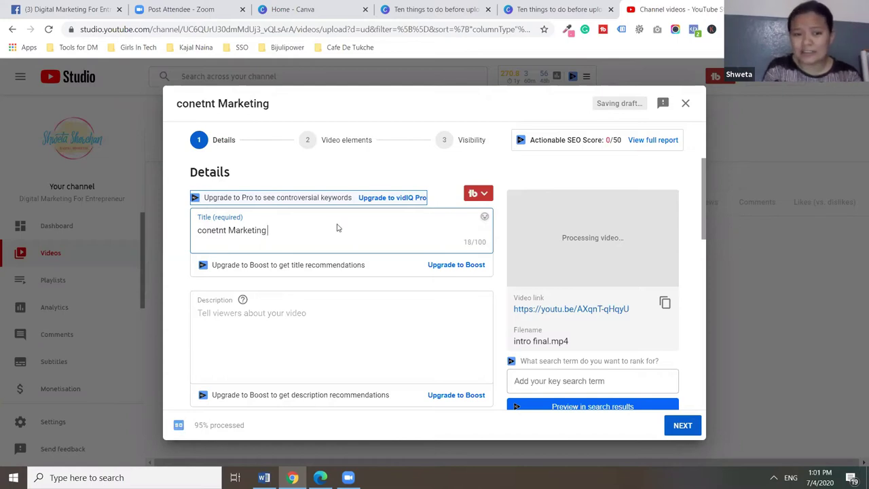
left_click(215, 231)
key("BackSpace")
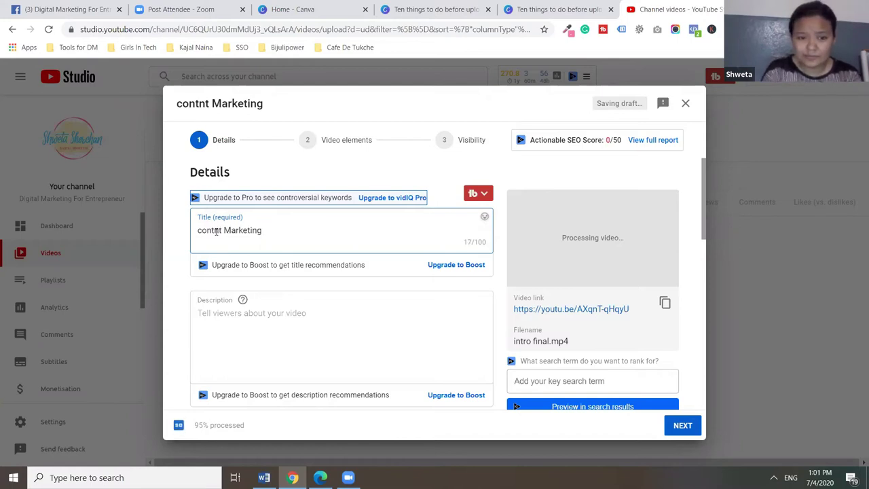
left_click(216, 231)
type("e")
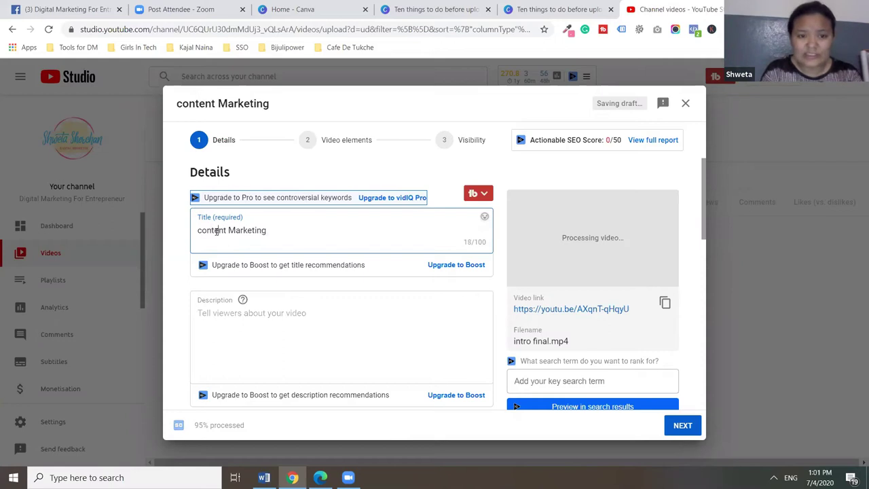
Append "tips for Entrepreneurs" to the video title, with only the E of "Entrepreneurs" capitalized.
left_click(278, 231)
type("tips ")
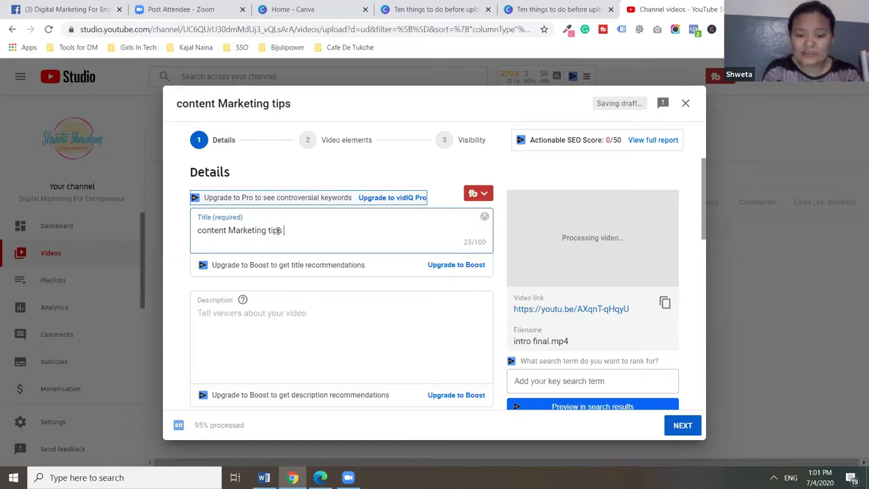
type("for ENtre")
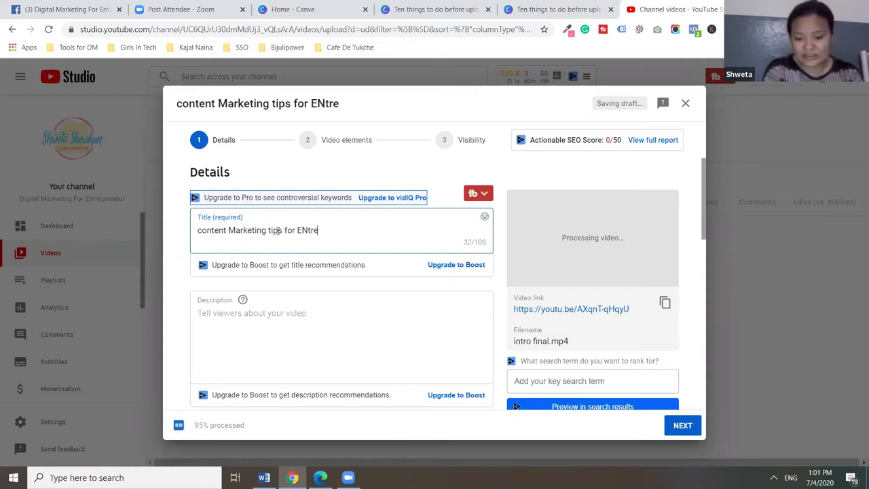
type("preneurs")
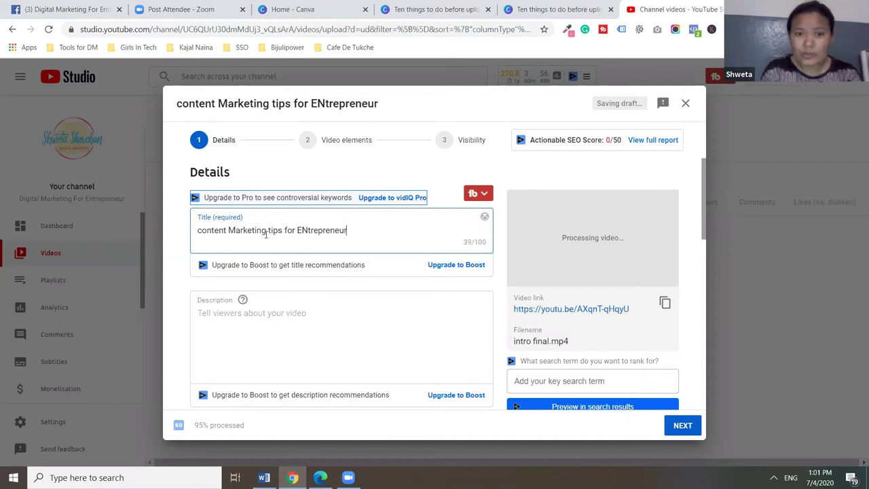
left_click(308, 230)
key("BackSpace")
type("n")
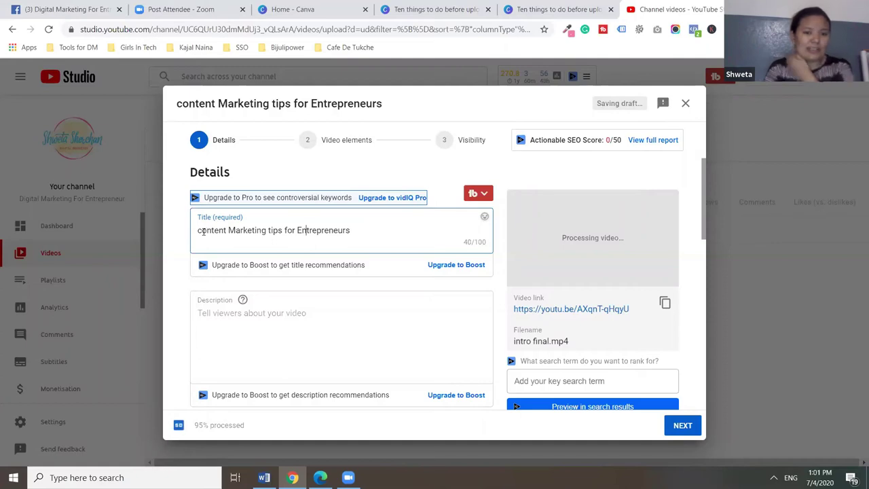
Capitalize the first letter of the title to read "Content Marketing tips for Entrepreneurs", and briefly highlight the leading keyword.
left_click(202, 231)
key("BackSpace")
type("C")
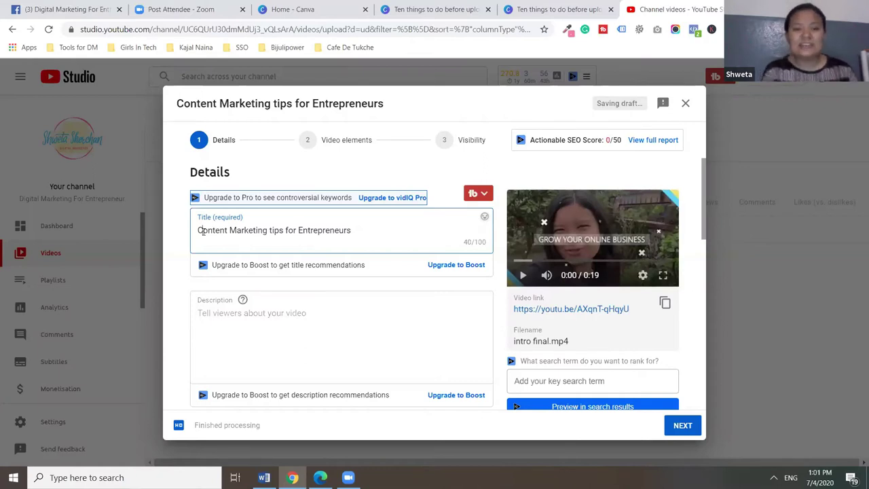
left_click_drag(273, 231, 197, 231)
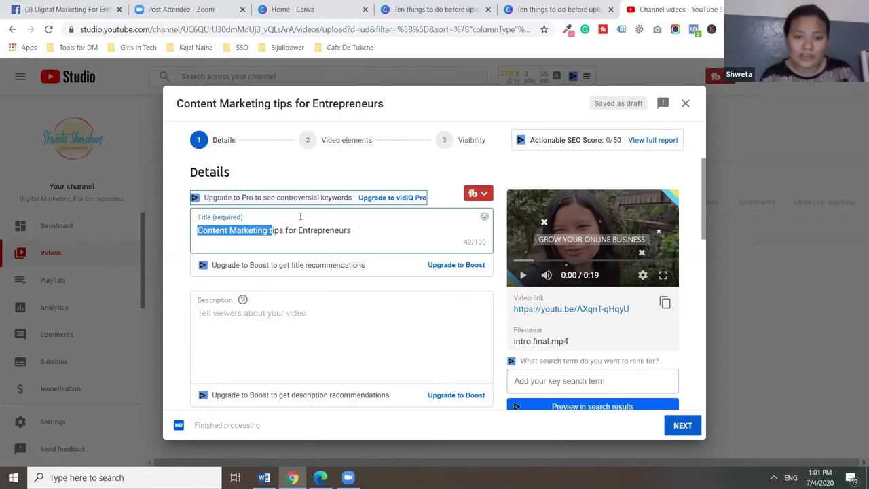
left_click(354, 231)
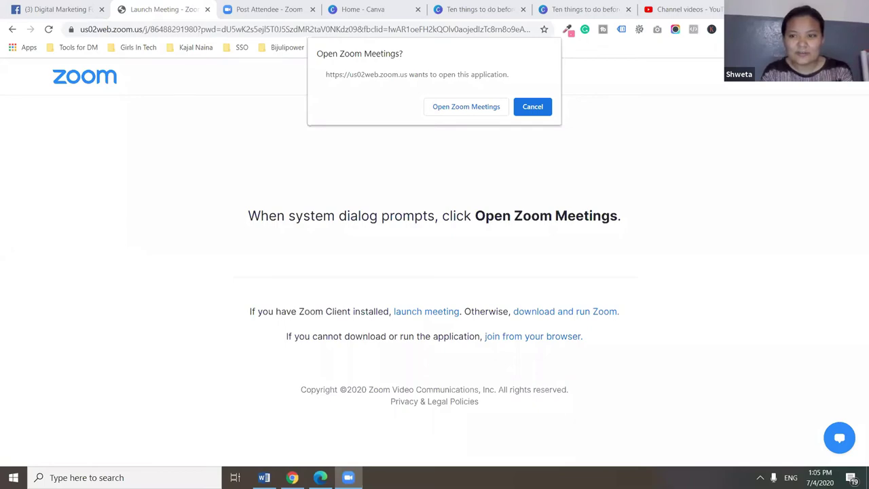
Allow the browser to open the meeting link in Zoom Meetings.
left_click(473, 110)
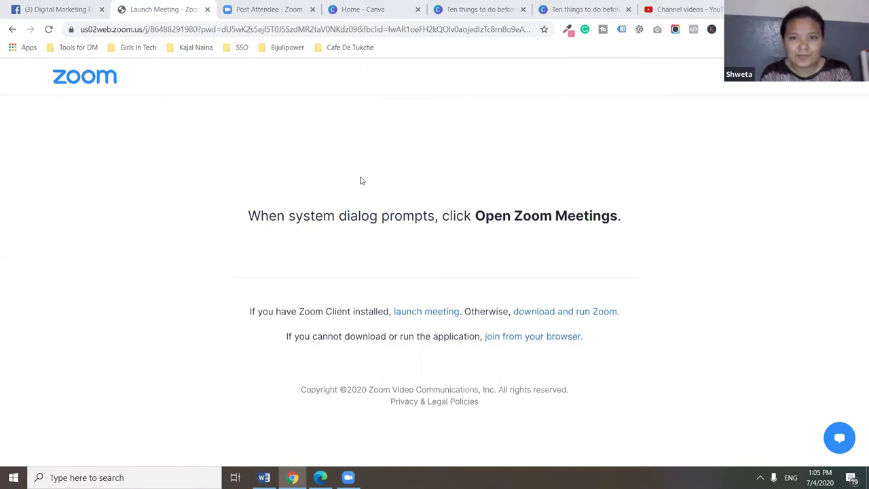
Return to the Canva design, present it full screen from page 5, and advance to tip 4.
key("ctrl+5")
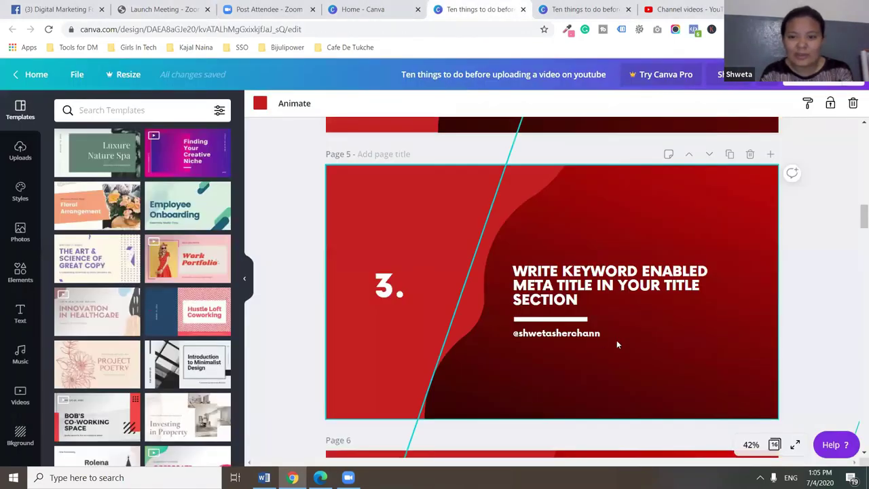
scroll(617, 342, "down", 1)
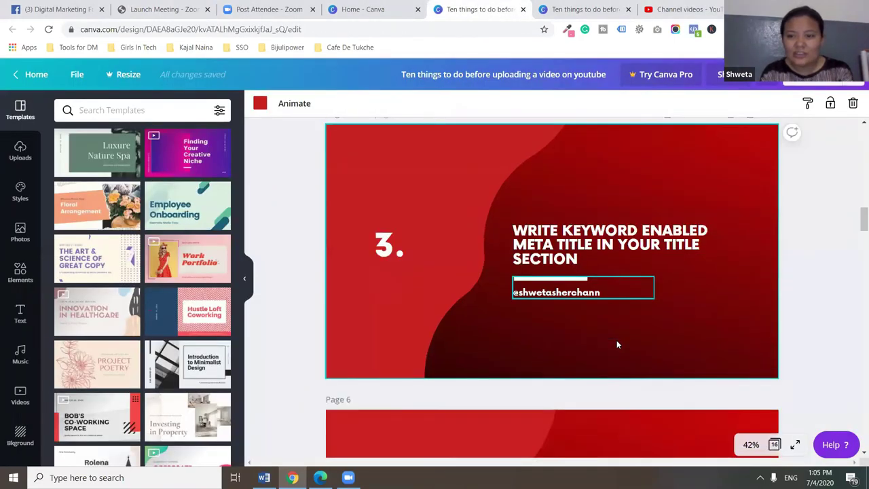
left_click(792, 322)
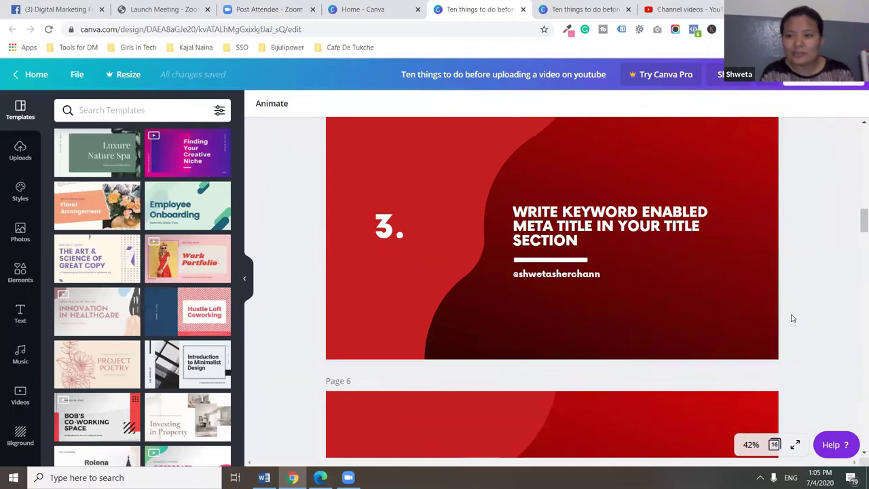
left_click(835, 74)
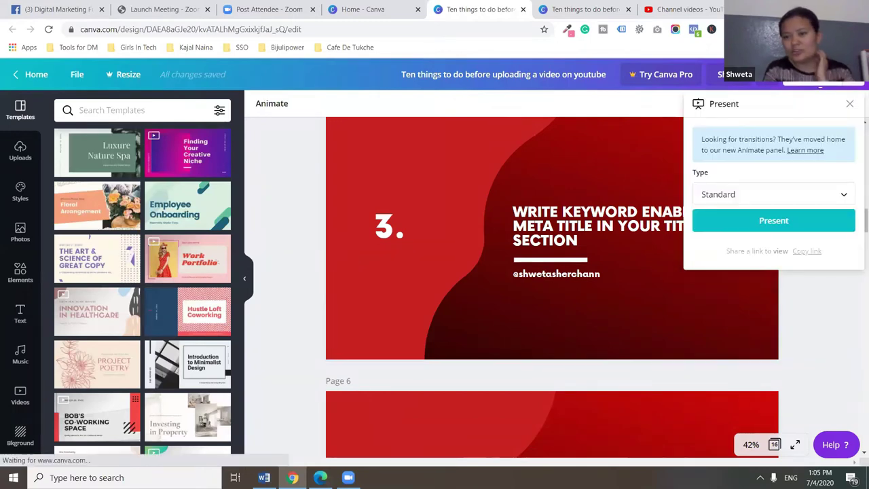
left_click(755, 222)
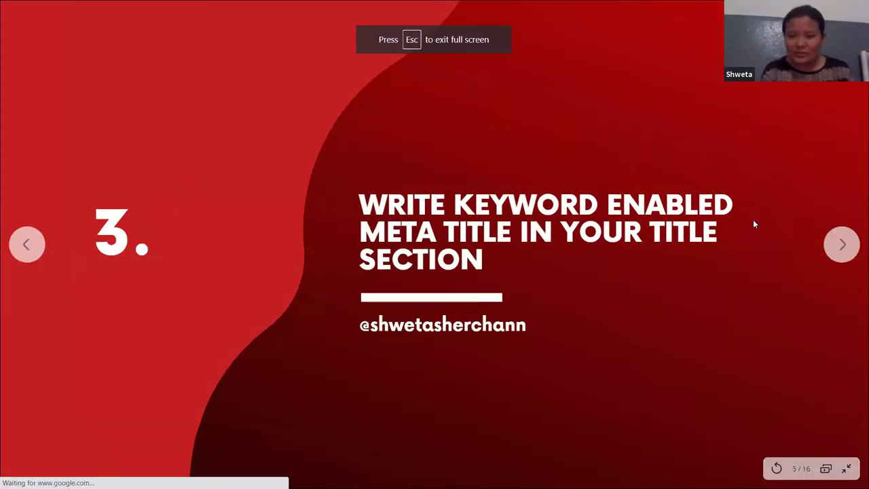
left_click(753, 224)
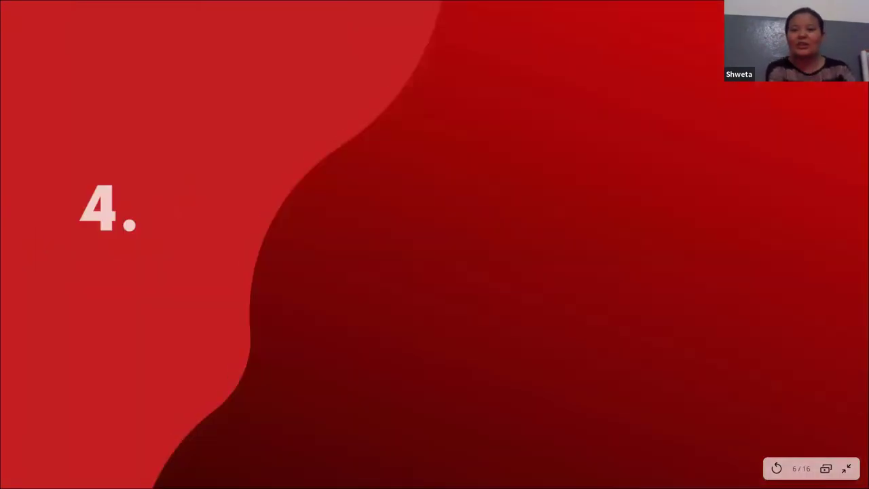